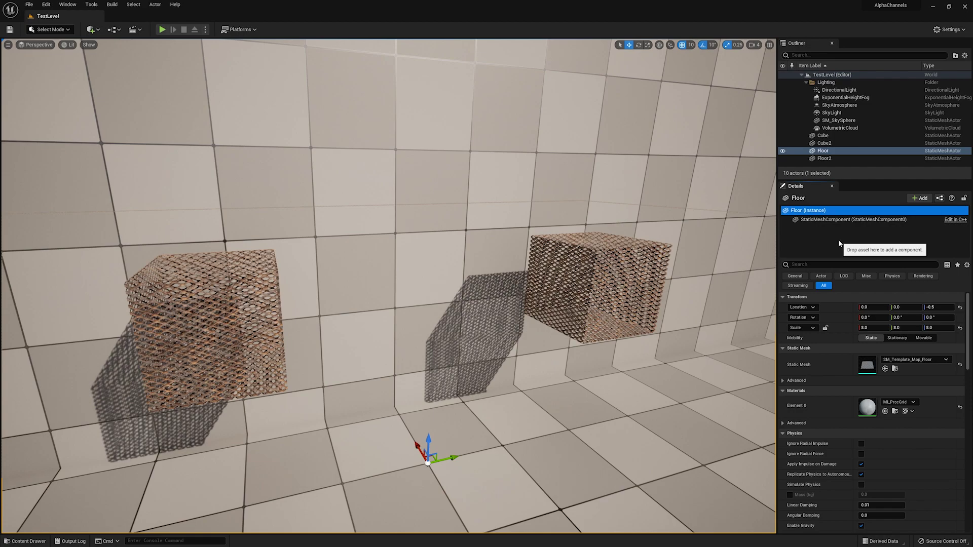
Bring up the Content Drawer showing the project's Materials folder.
key(ctrl+space)
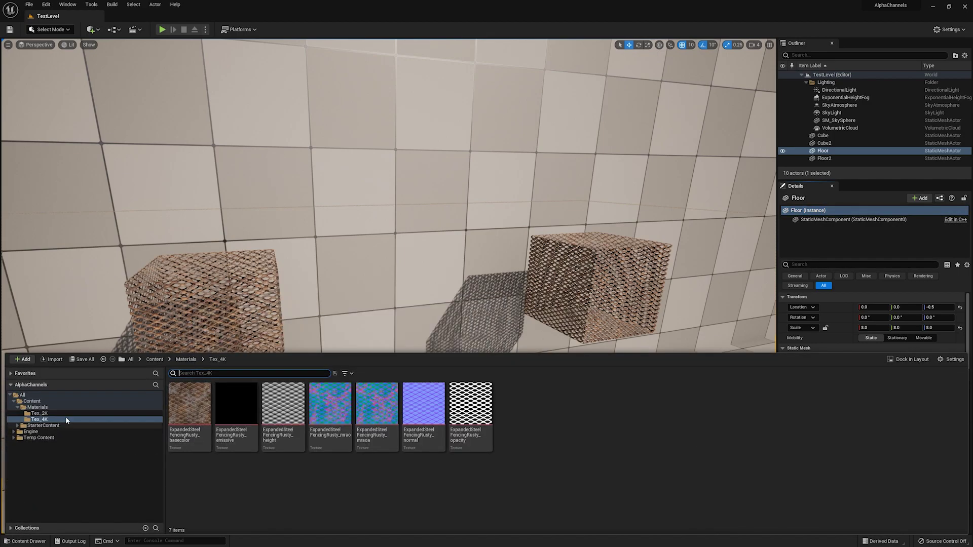
click(50, 409)
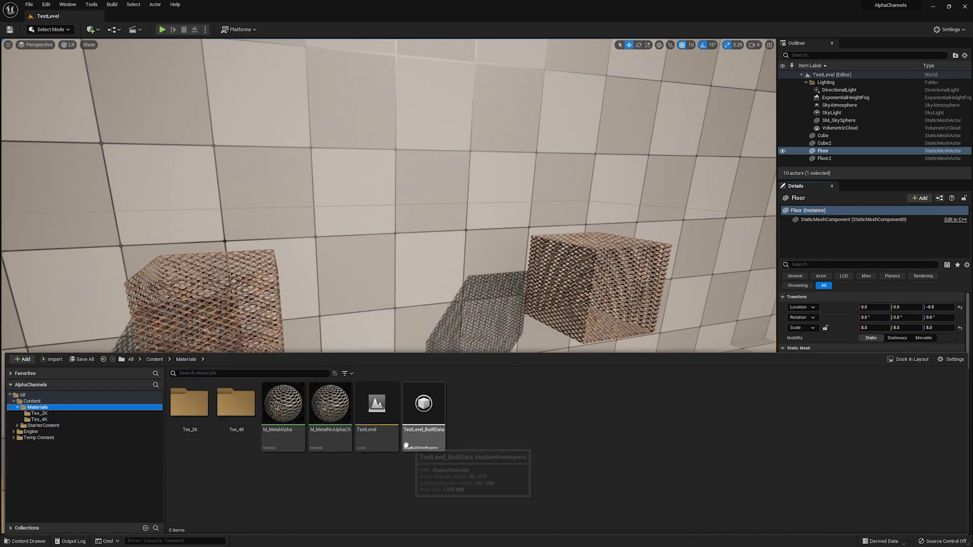
Open M_MetalAlpha and reconnect the packed texture's alpha pin to Opacity Mask.
double_click(279, 416)
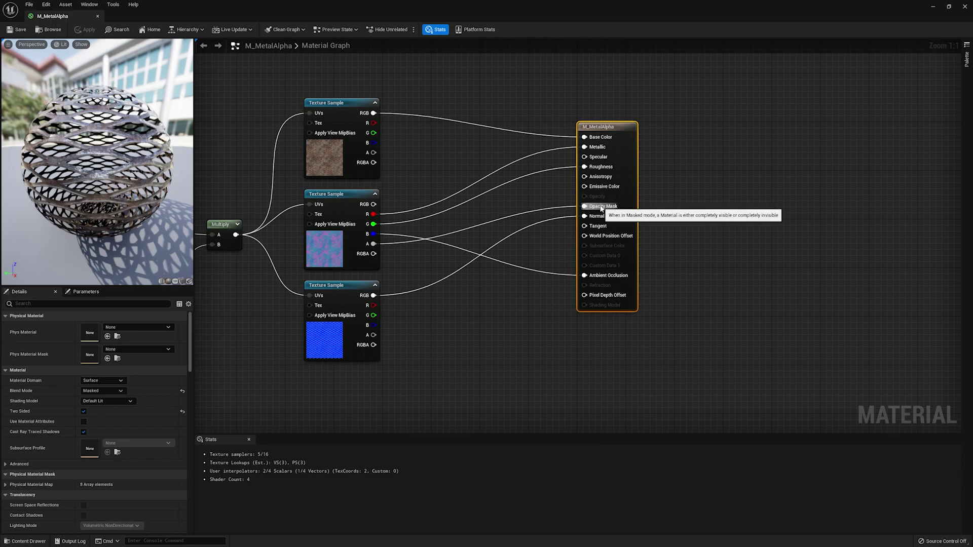
alt+click(483, 224)
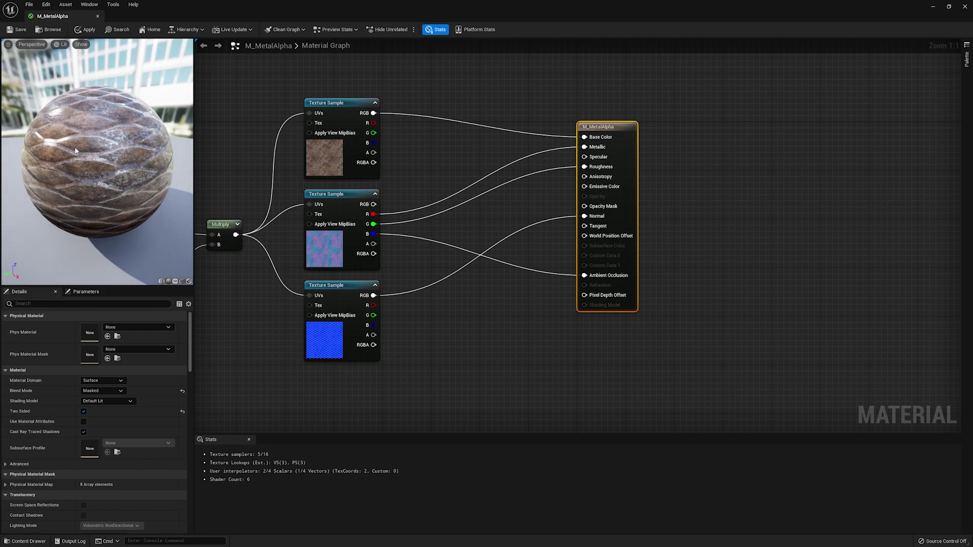
drag(374, 244, 603, 207)
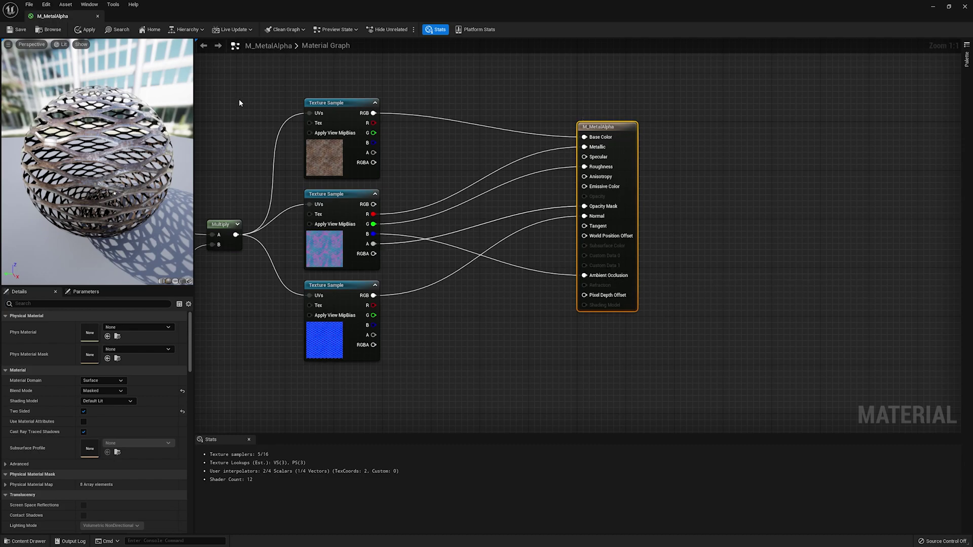
Open M_MetalNoAlphaCh, frame its texture nodes and preview sphere, then return to the M_MetalAlpha tab.
key(ctrl+space)
click(340, 414)
double_click(339, 414)
right_drag(406, 325, 465, 262)
right_drag(257, 293, 301, 289)
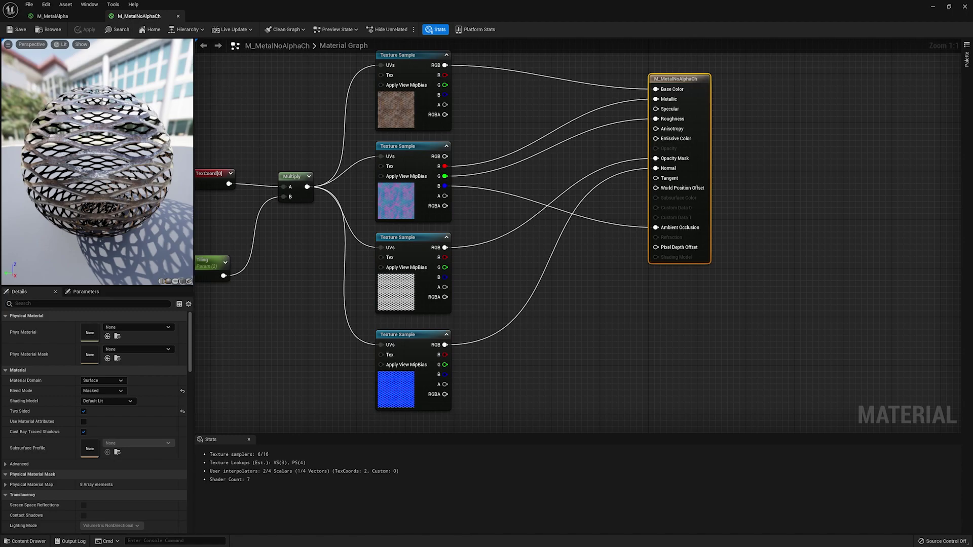
drag(167, 162, 116, 163)
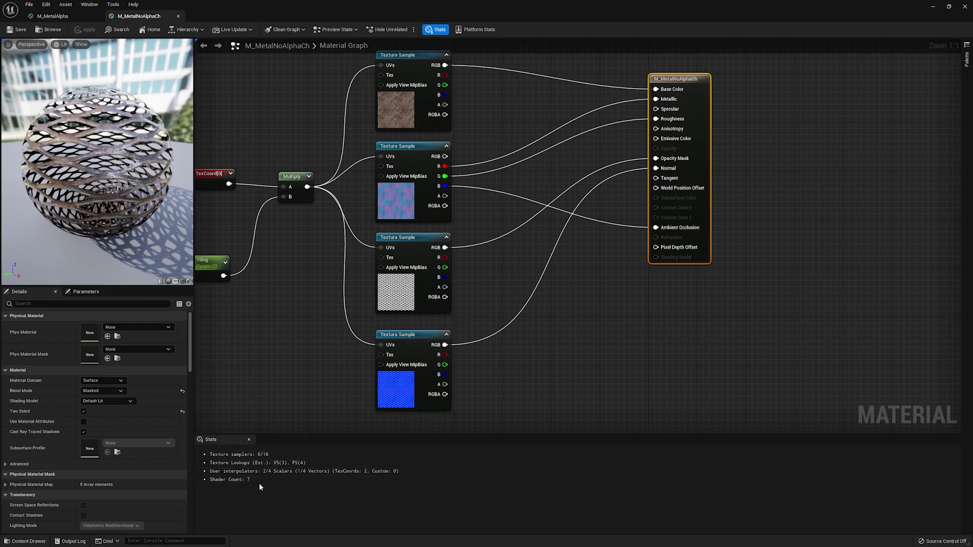
click(52, 15)
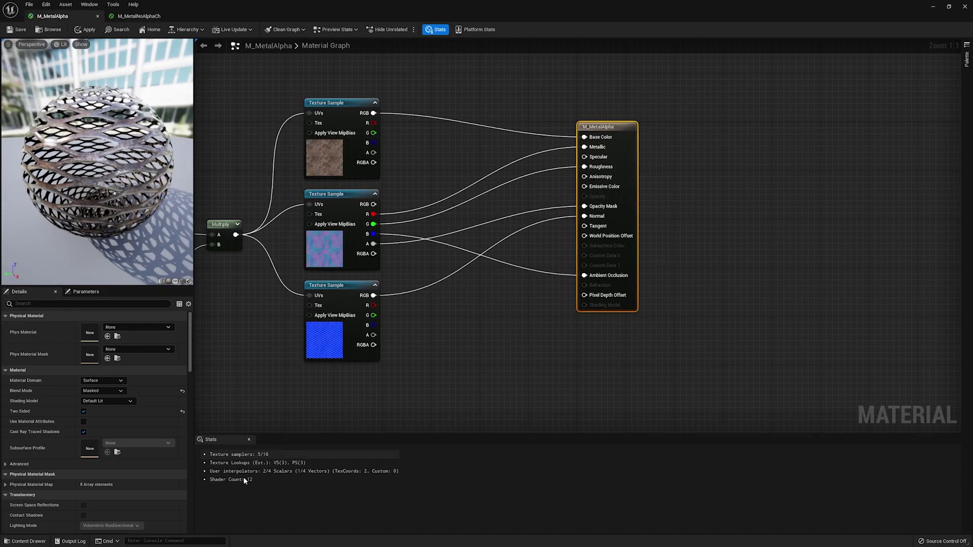
Save M_MetalAlpha, close the Material Editor, and reopen M_MetalAlpha.
click(20, 30)
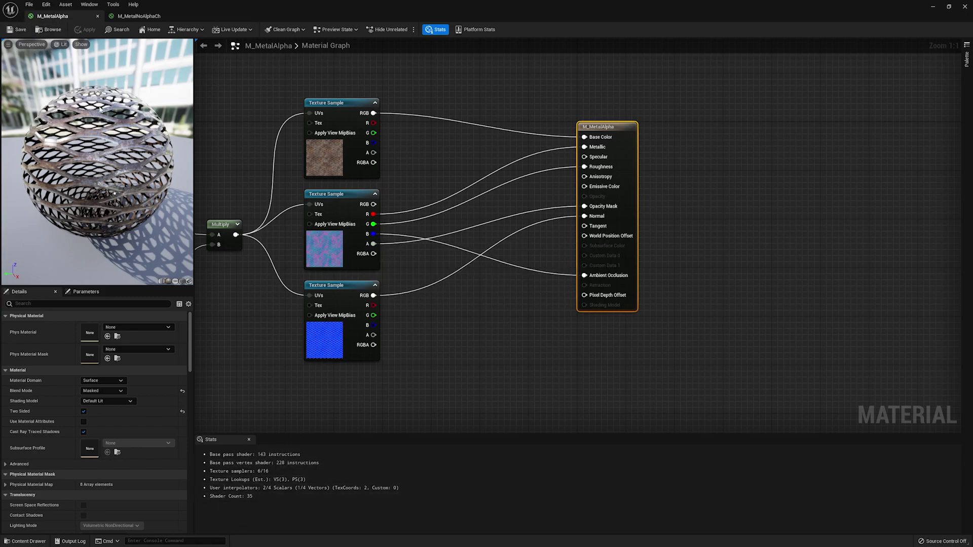
click(965, 6)
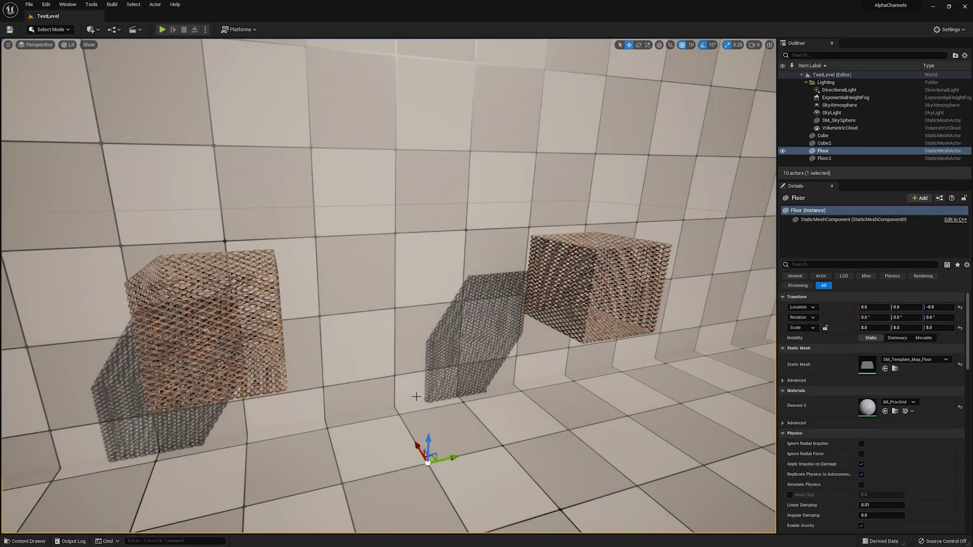
key(ctrl+space)
double_click(296, 406)
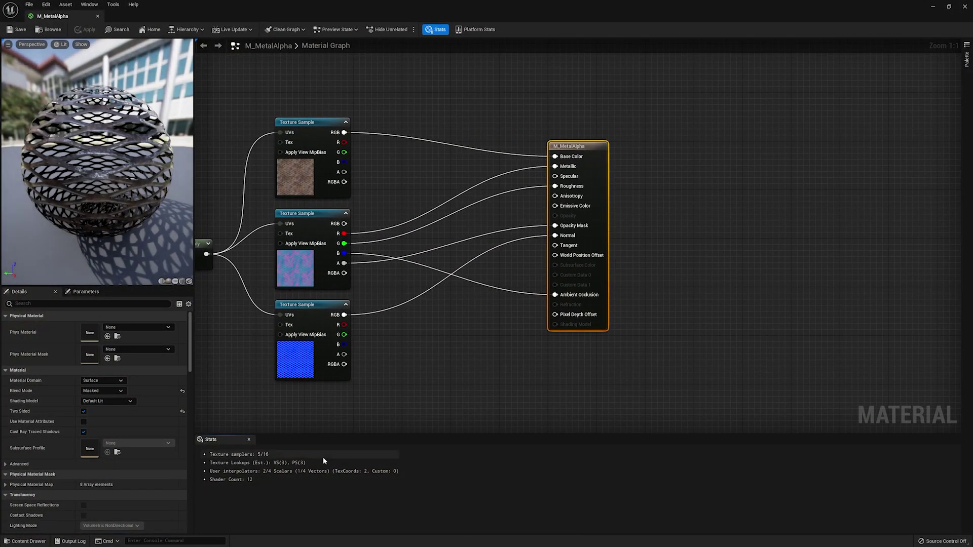
Open M_MetalNoAlphaCh again and frame its fourth texture sample after checking both tabs.
key(ctrl+space)
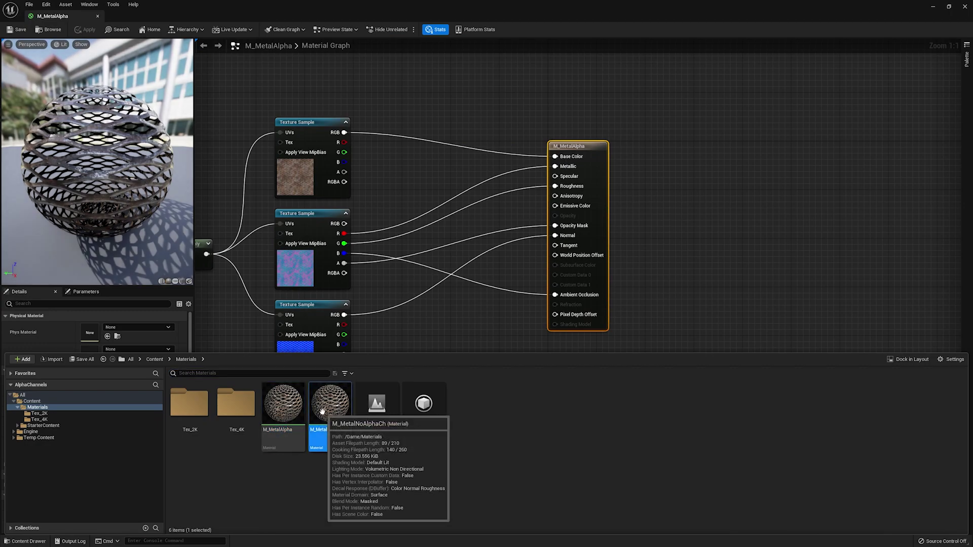
double_click(322, 412)
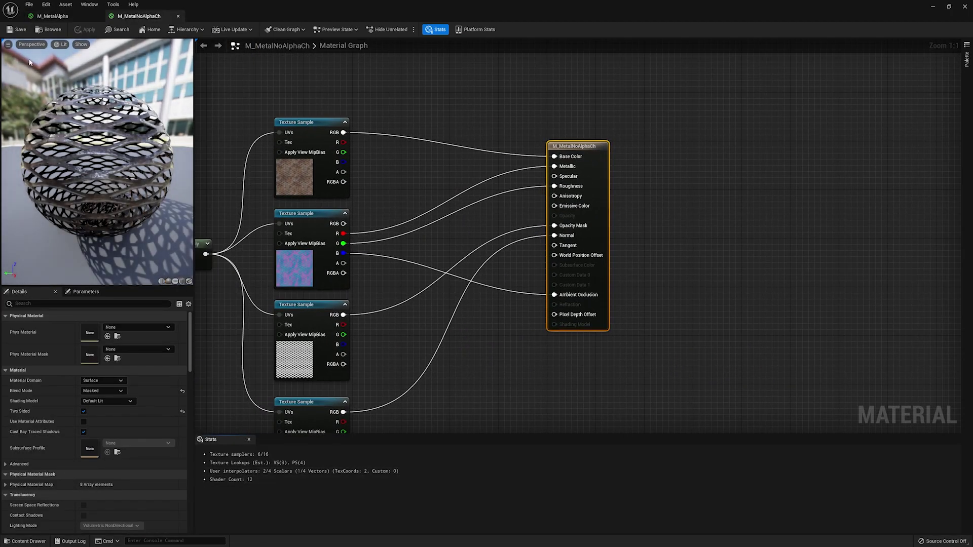
click(40, 16)
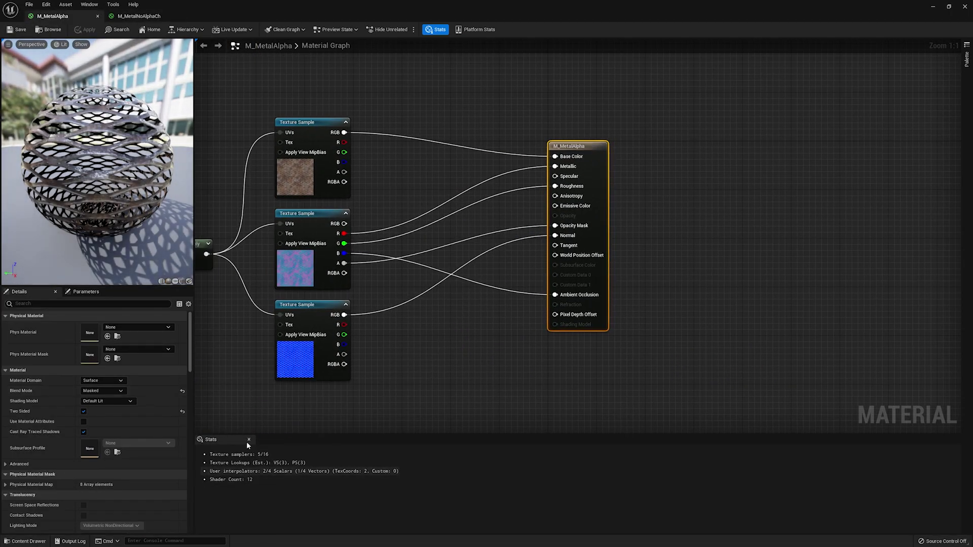
click(141, 16)
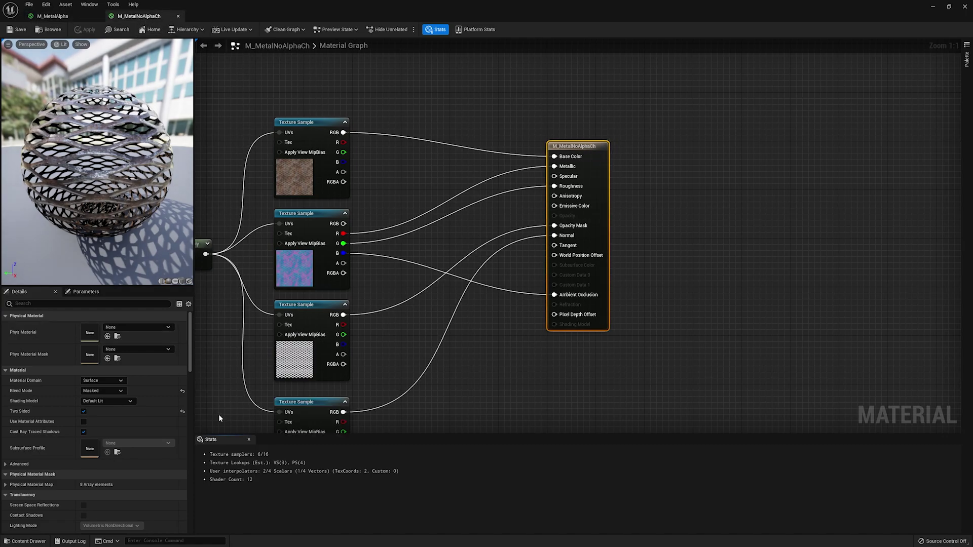
right_drag(406, 297, 444, 264)
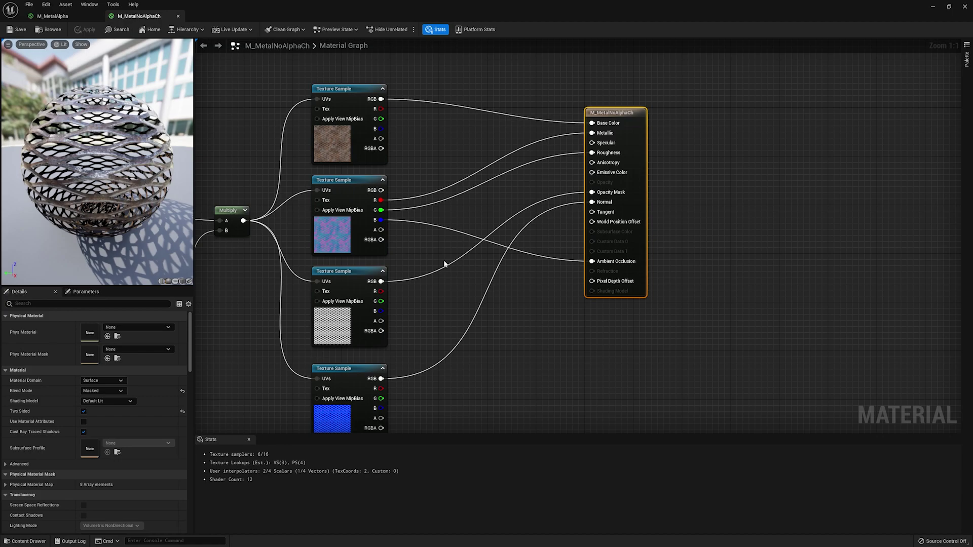
Select M_MetalNoAlphaCh's separate opacity Texture Sample, then pan through M_MetalAlpha's graph to compare.
click(352, 314)
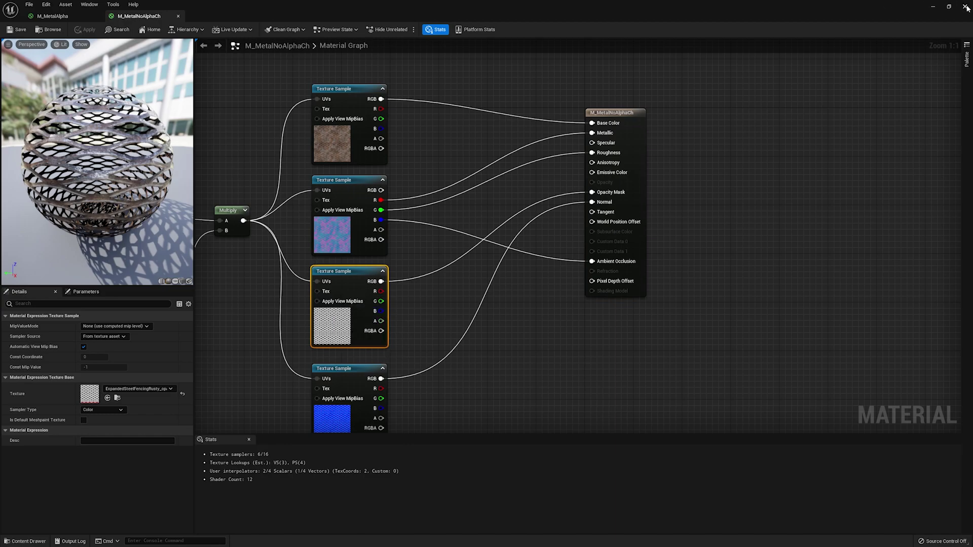
click(52, 16)
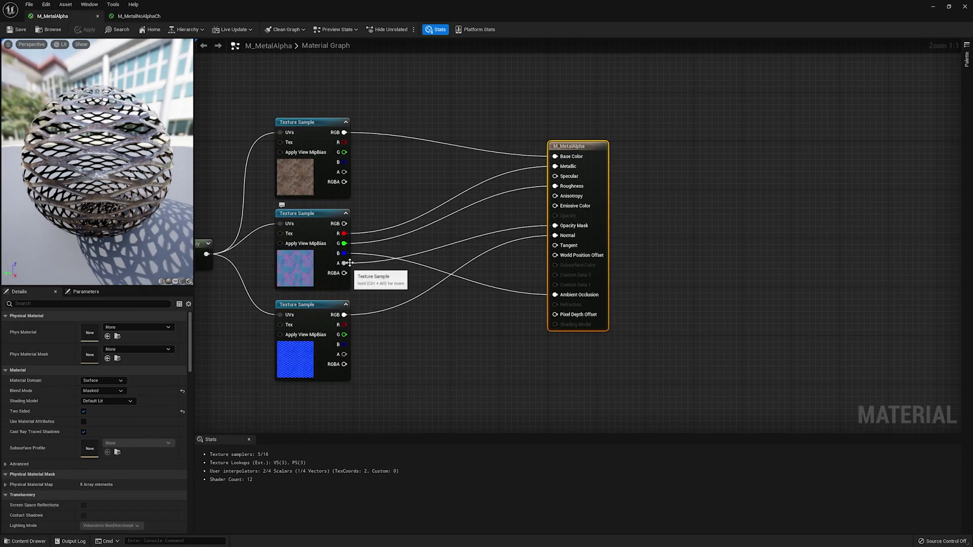
right_drag(335, 228, 376, 180)
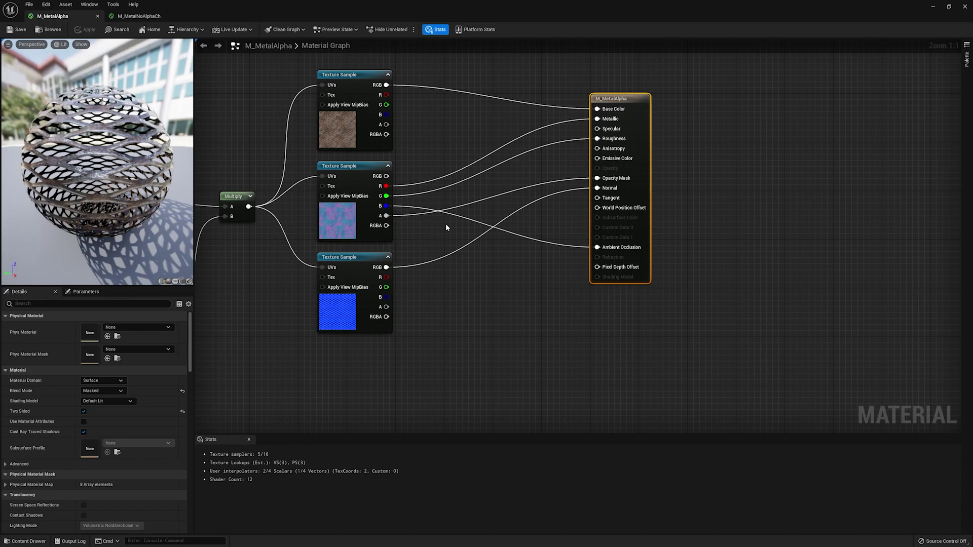
right_drag(433, 234, 432, 198)
View the fence cubes in Shader Complexity view mode, then switch the viewport back to Lit.
click(139, 15)
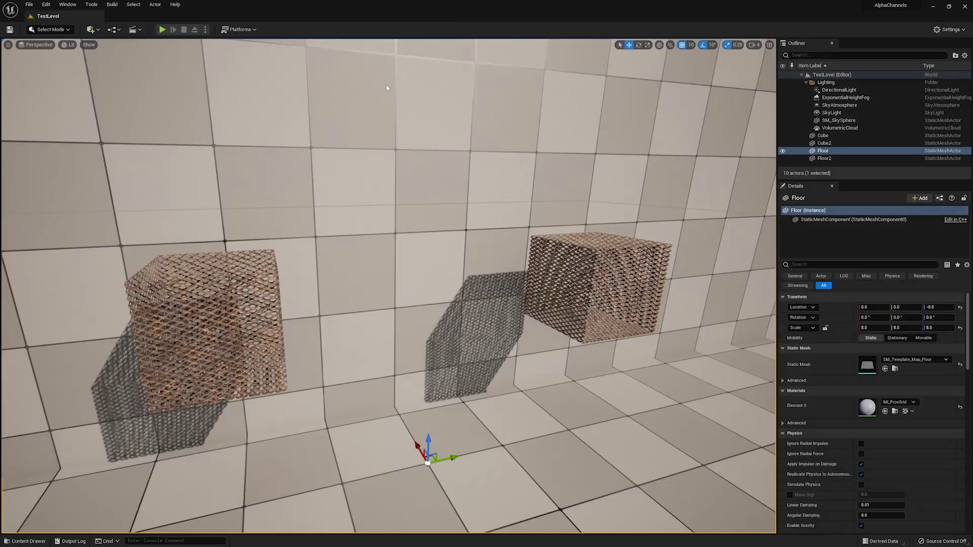
click(69, 44)
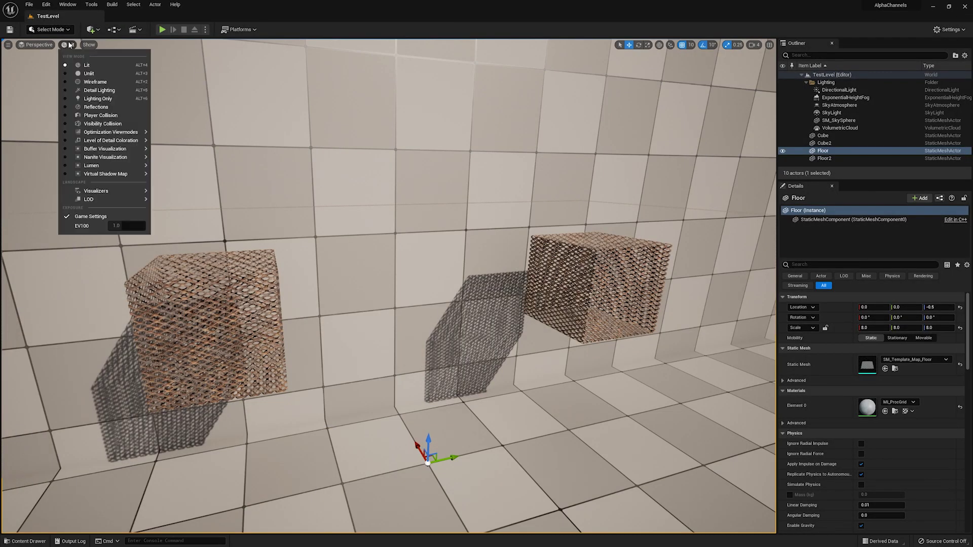
mouse_move(104, 132)
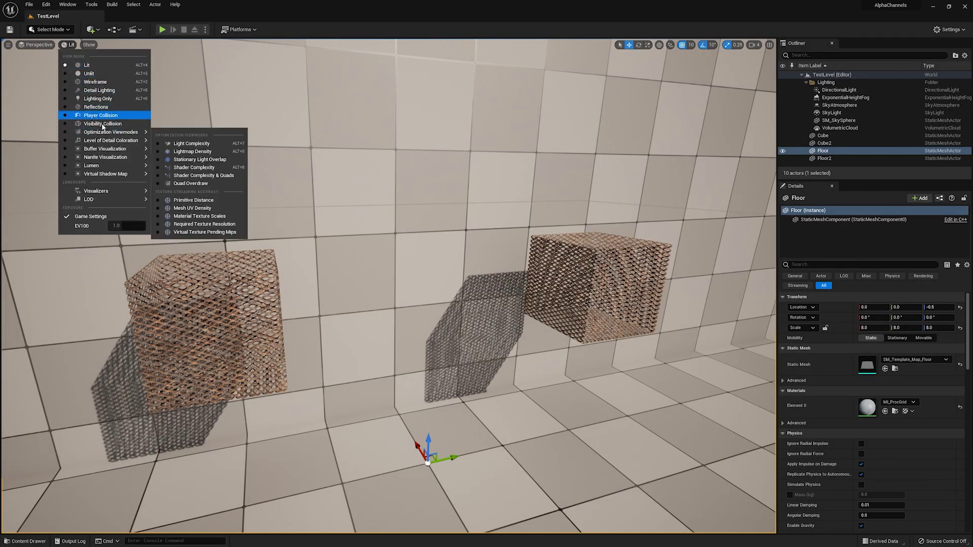
click(195, 167)
drag(447, 272, 448, 243)
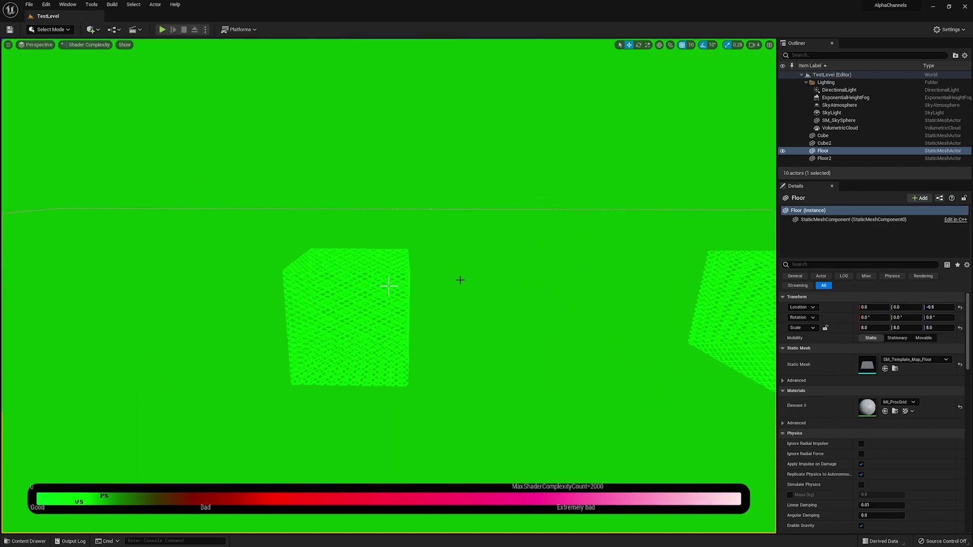
drag(461, 280, 487, 274)
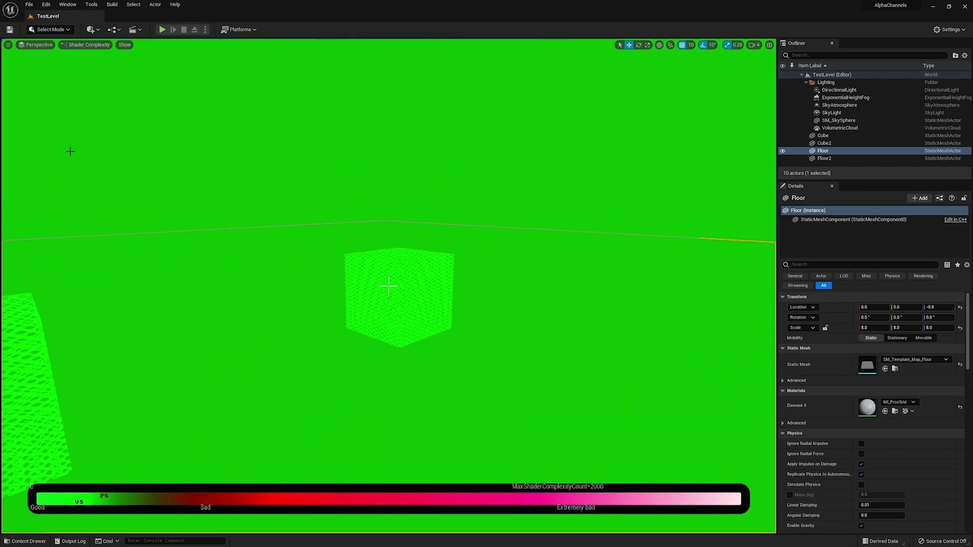
click(78, 45)
click(92, 67)
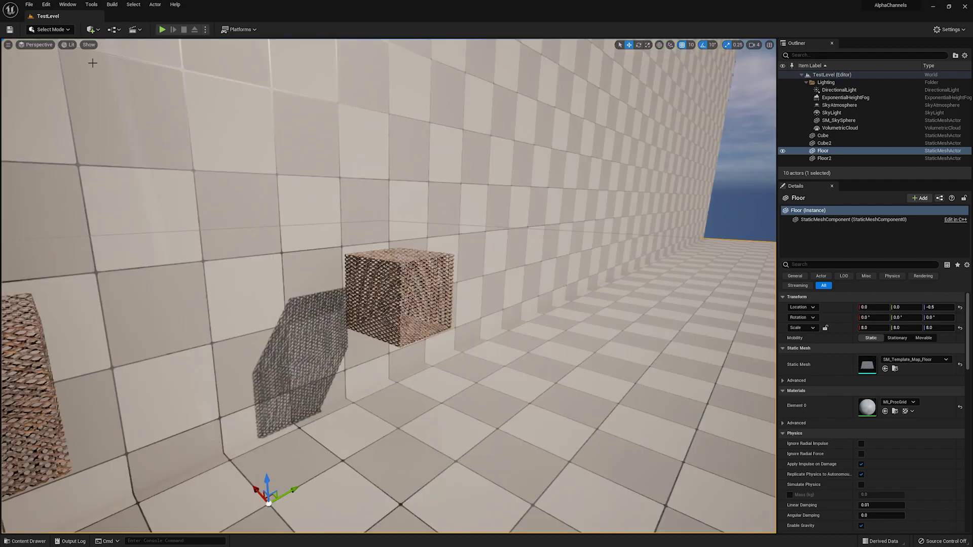
key(ctrl+space)
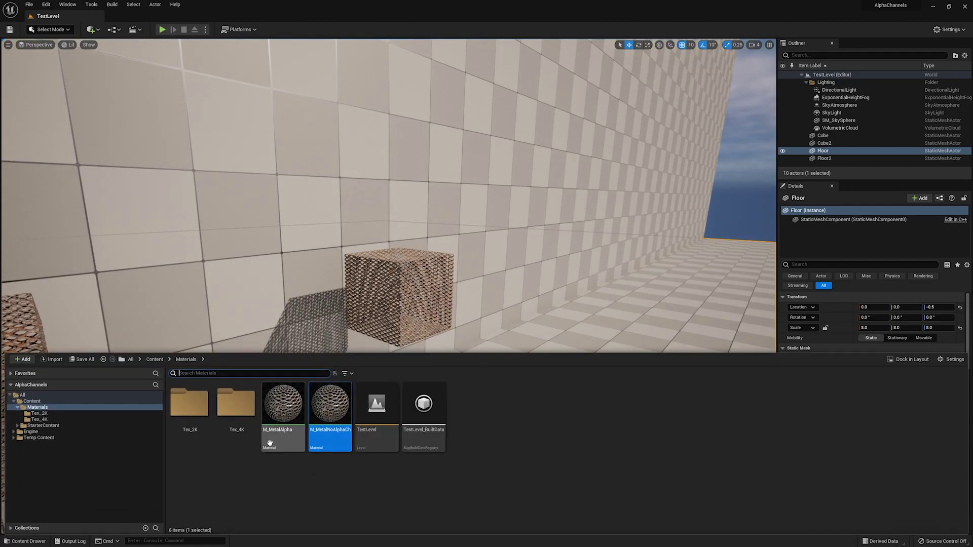
double_click(236, 413)
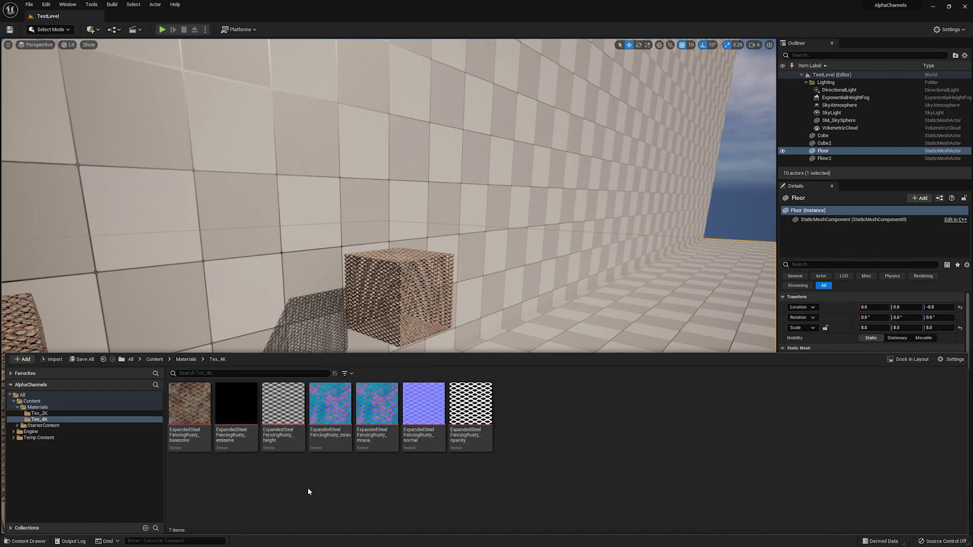
double_click(327, 410)
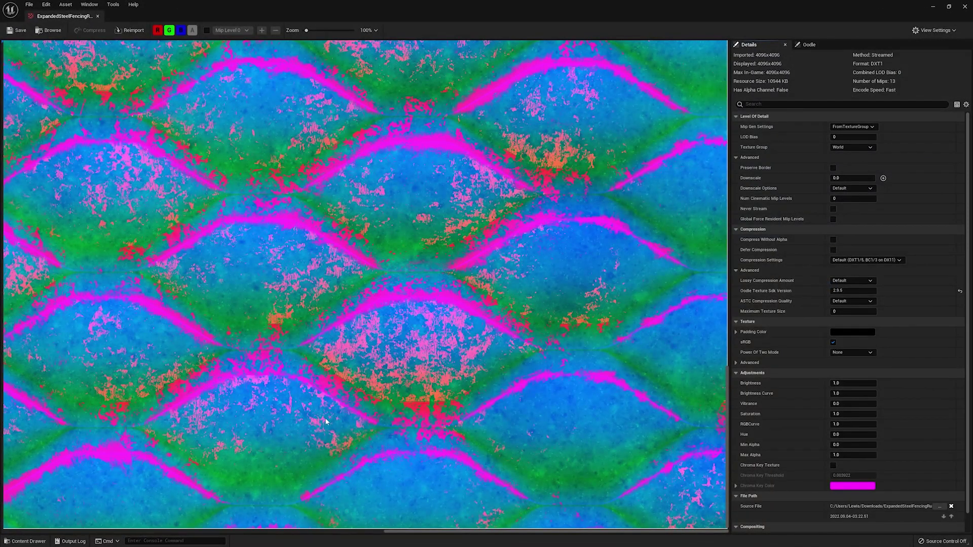
scroll(261, 358, down, 5)
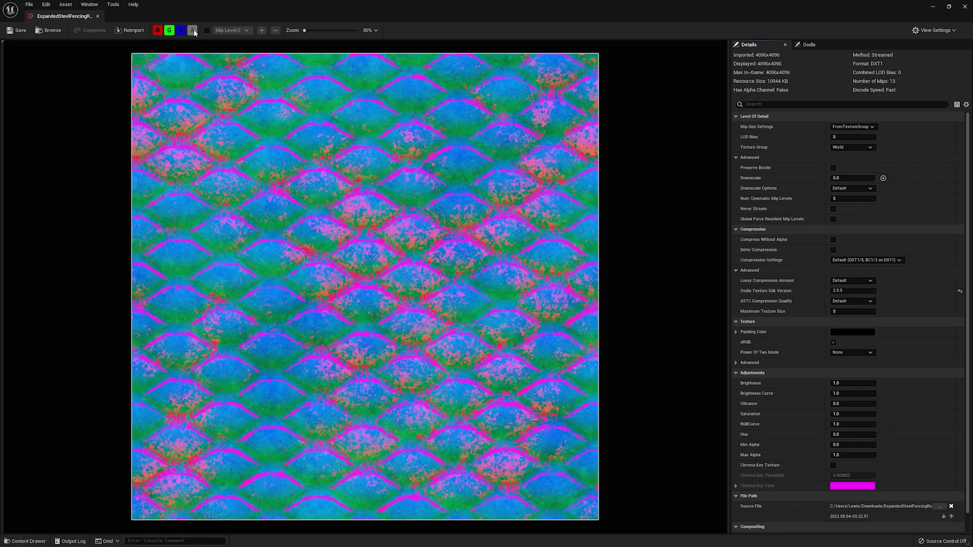
click(169, 31)
click(180, 32)
click(158, 31)
click(169, 31)
click(169, 30)
click(181, 31)
click(169, 30)
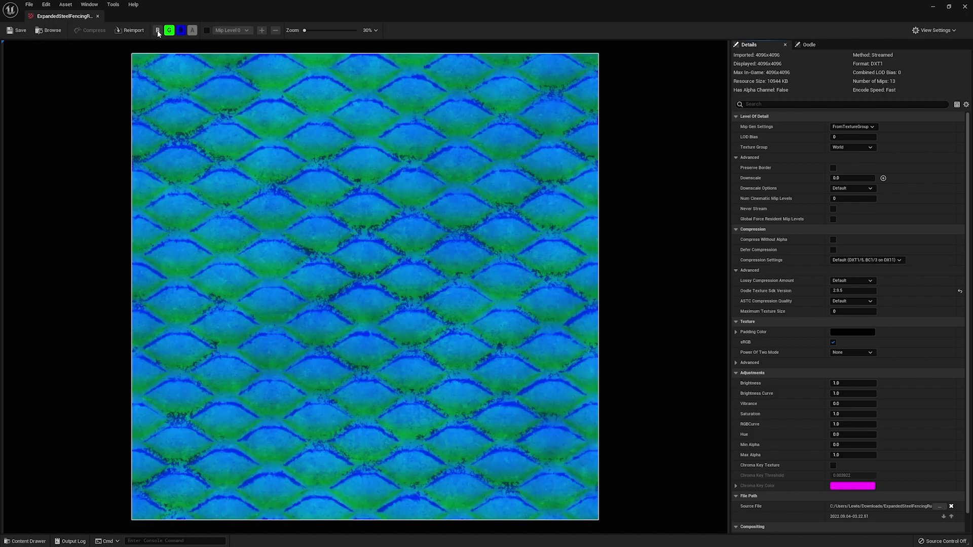
click(158, 31)
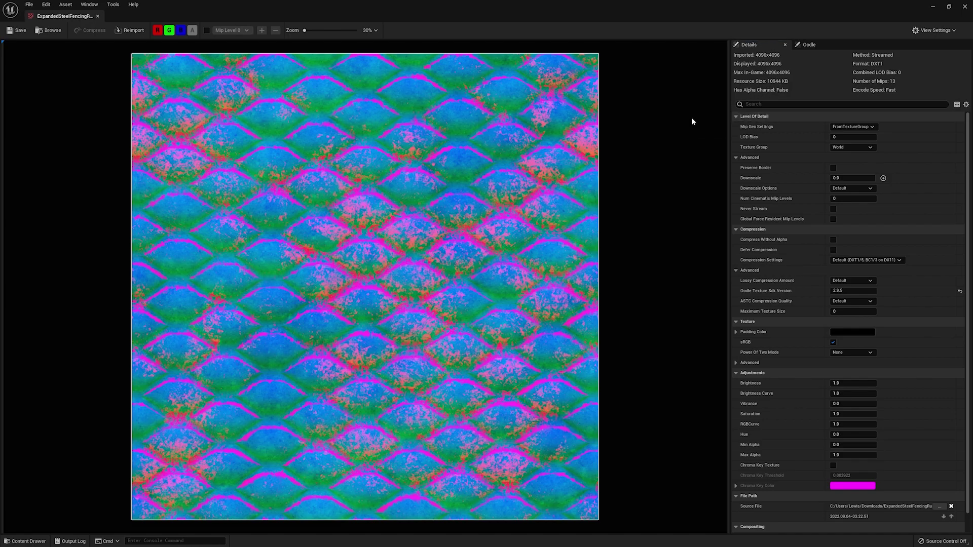
key(ctrl+space)
double_click(387, 415)
scroll(359, 332, down, 10)
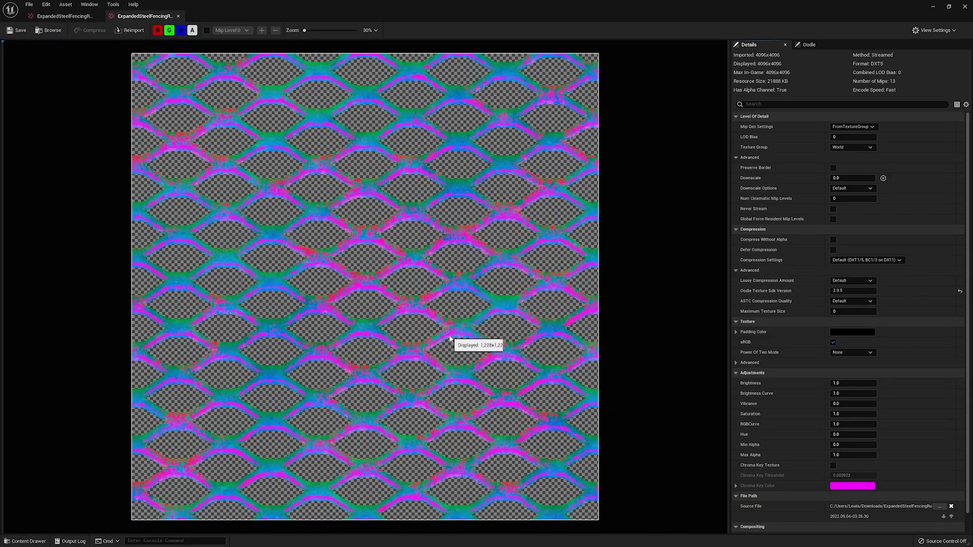
scroll(450, 338, up, 1)
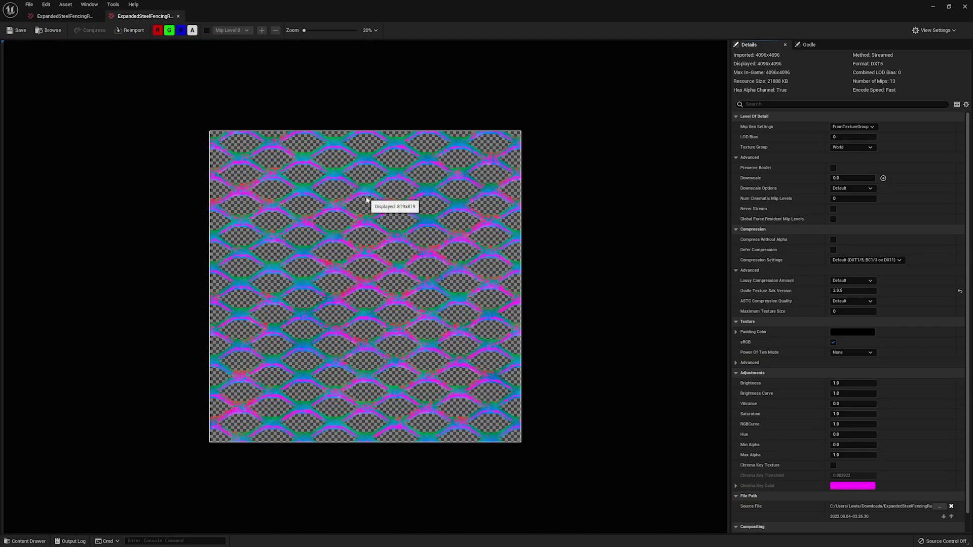
scroll(367, 200, up, 1)
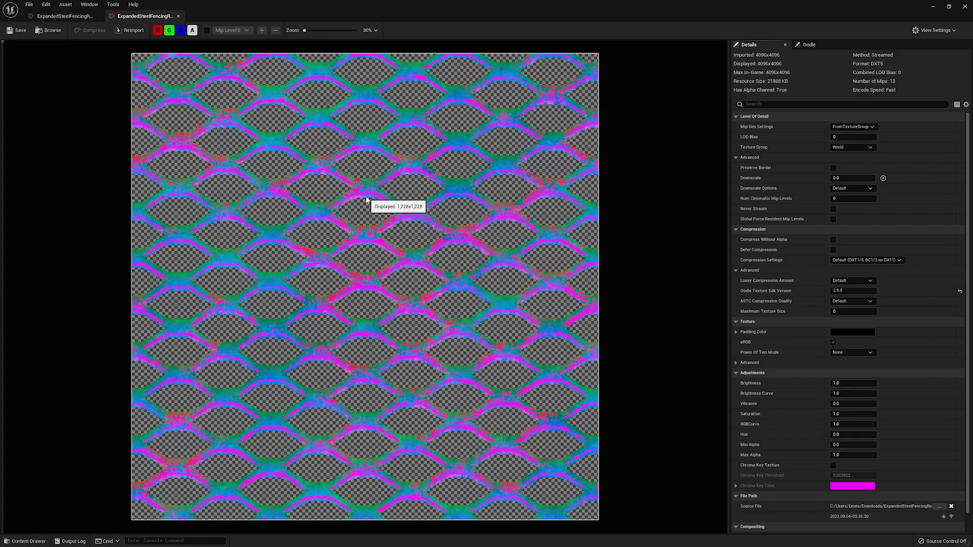
click(193, 31)
click(181, 30)
click(169, 30)
click(159, 30)
click(192, 30)
click(191, 31)
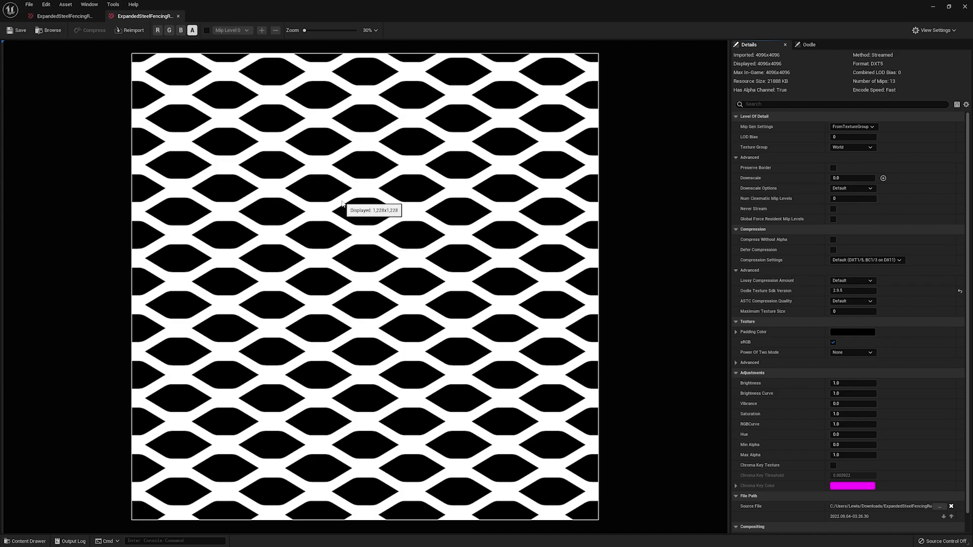
click(181, 30)
click(169, 30)
click(157, 30)
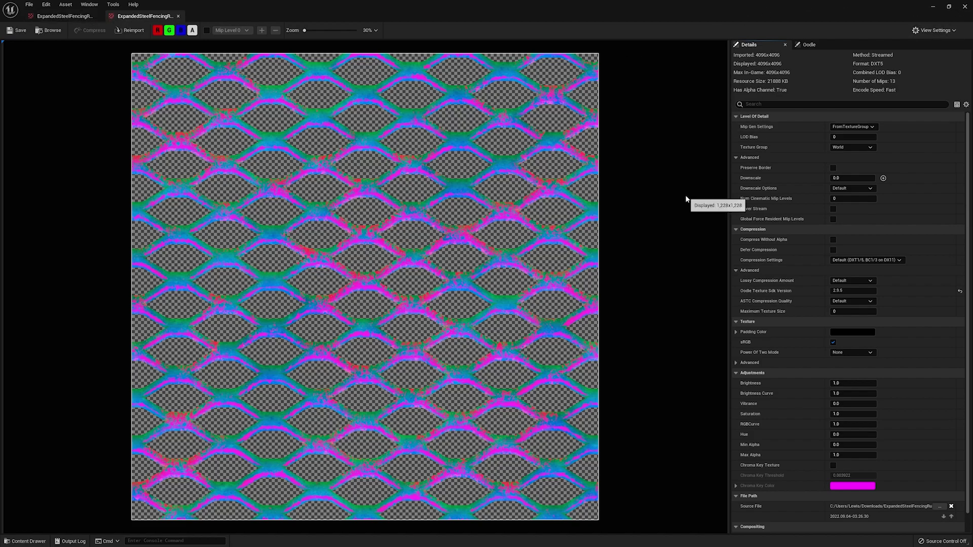
Open ExpandedSteelFencingRusty_opacity and compare it with the mrao and alpha-packed texture tabs.
key(ctrl+space)
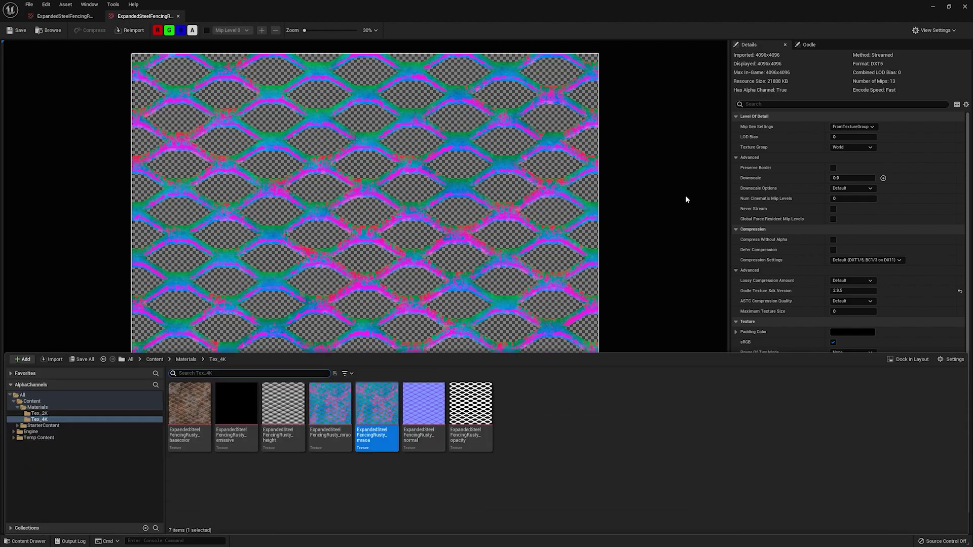
double_click(484, 407)
scroll(670, 266, down, 5)
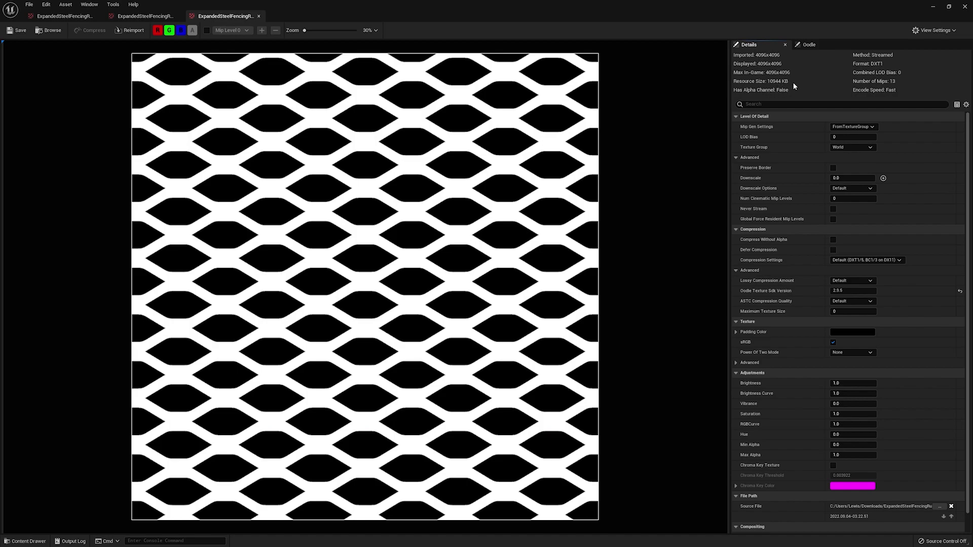
click(62, 16)
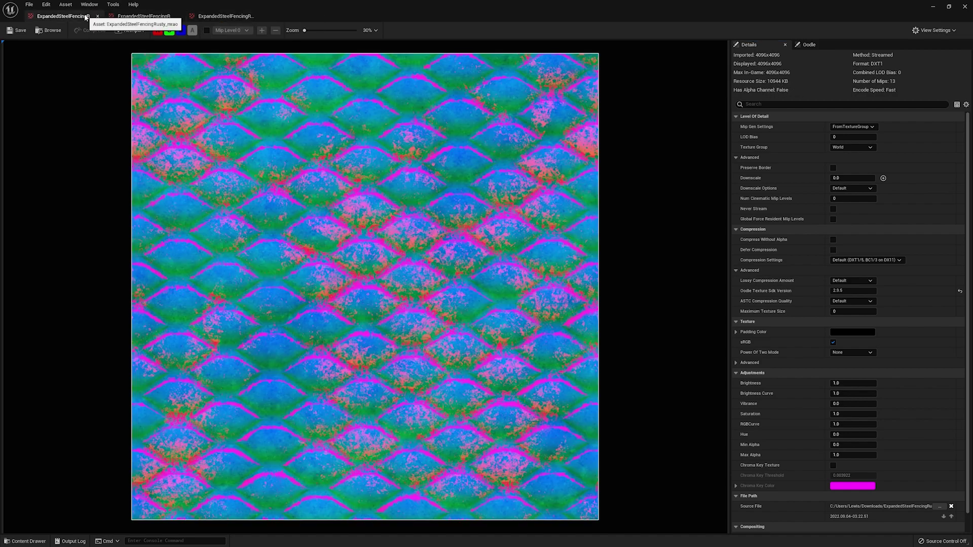
click(150, 18)
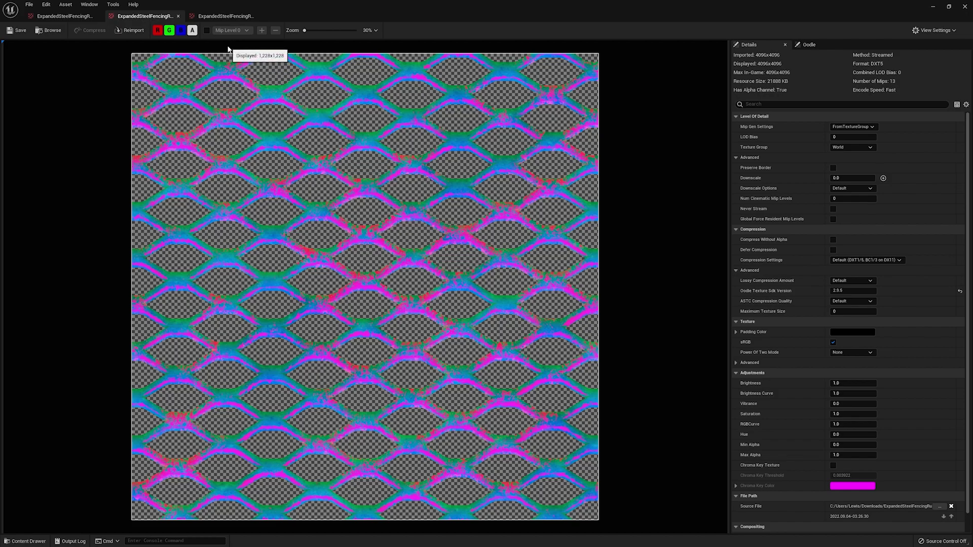
Show only the packed texture's alpha channel at Mip Level 2 (1024x1024).
click(181, 31)
click(169, 31)
click(158, 30)
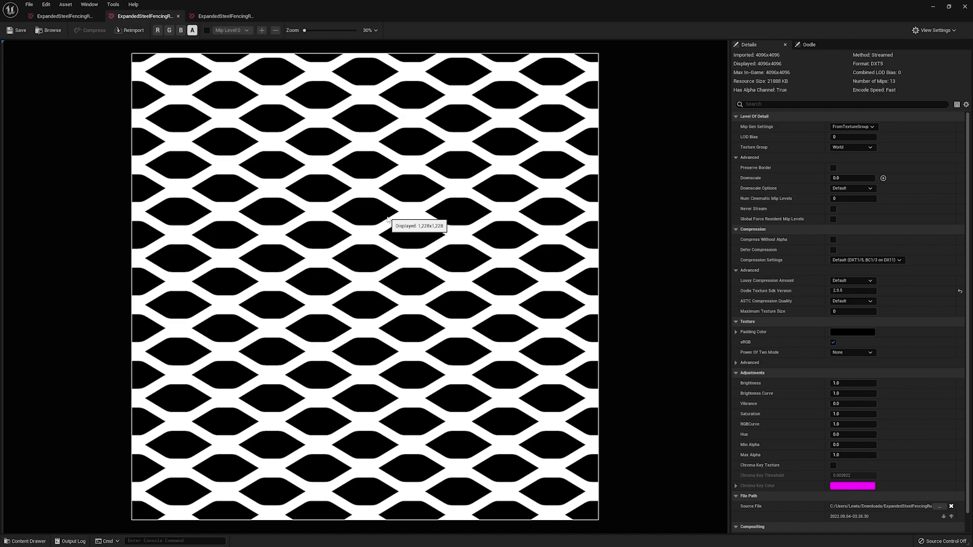
click(208, 31)
click(233, 30)
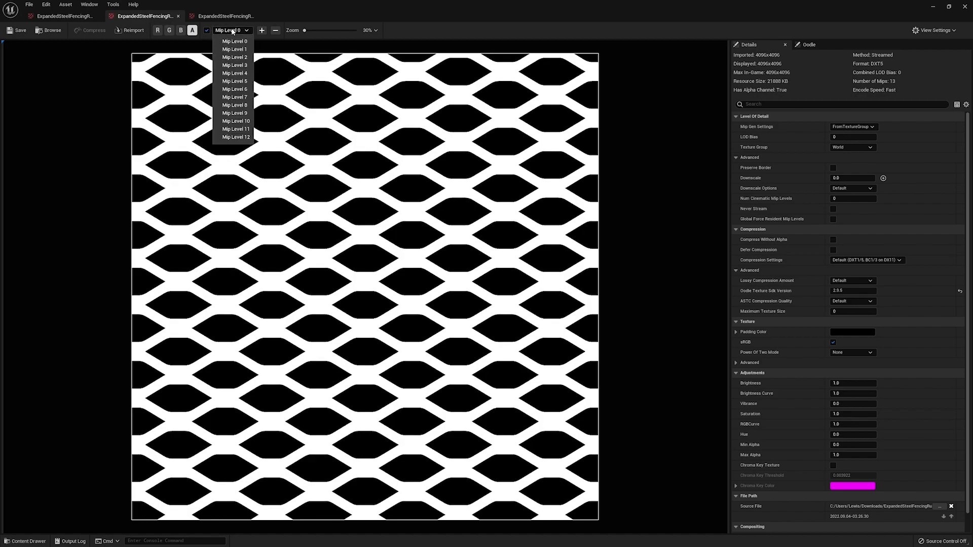
click(233, 56)
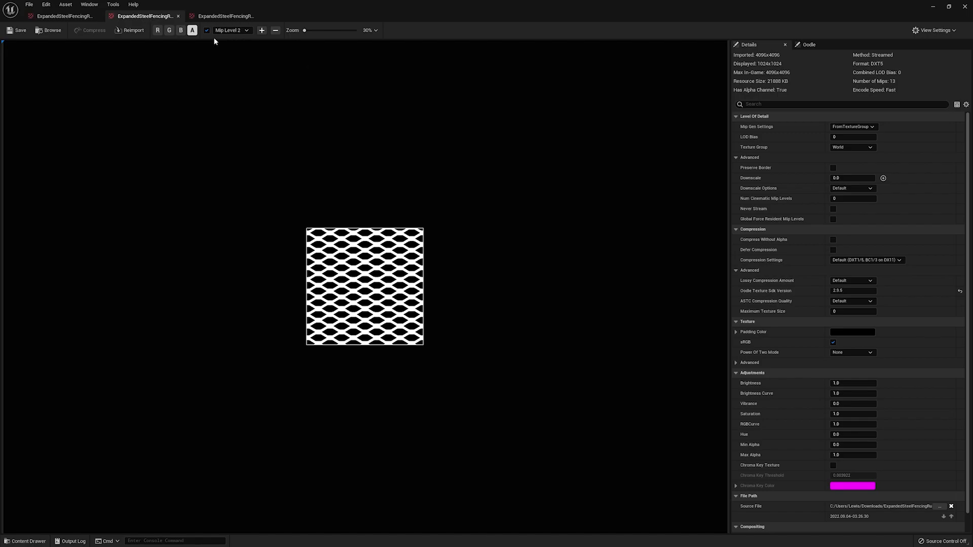
Re-enable the R, G and B channels and return to Mip Level 0 at 4096x4096.
click(181, 31)
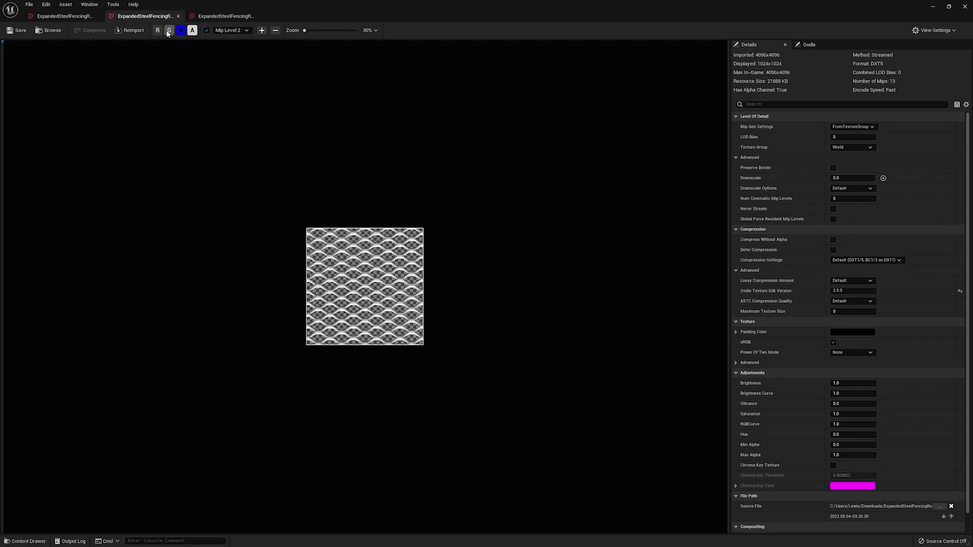
click(169, 30)
click(158, 31)
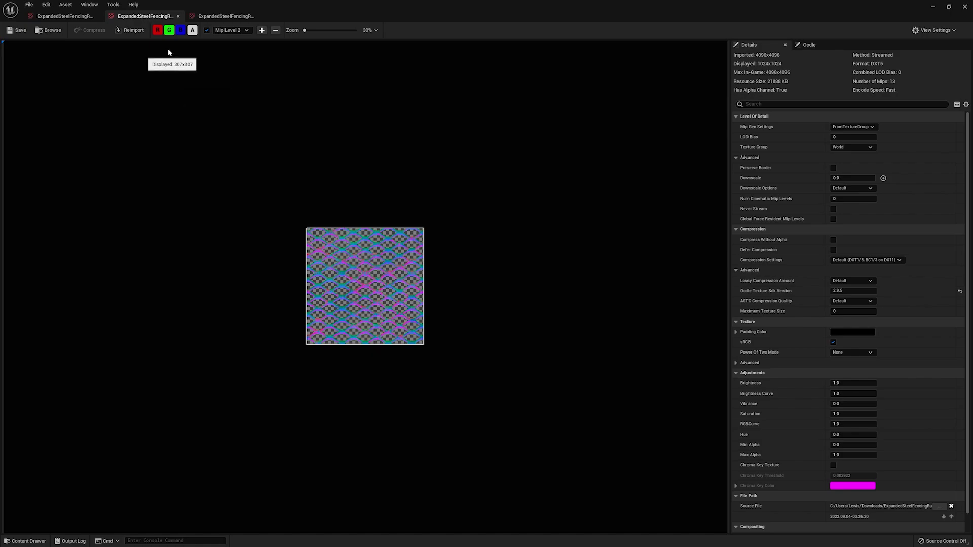
click(224, 30)
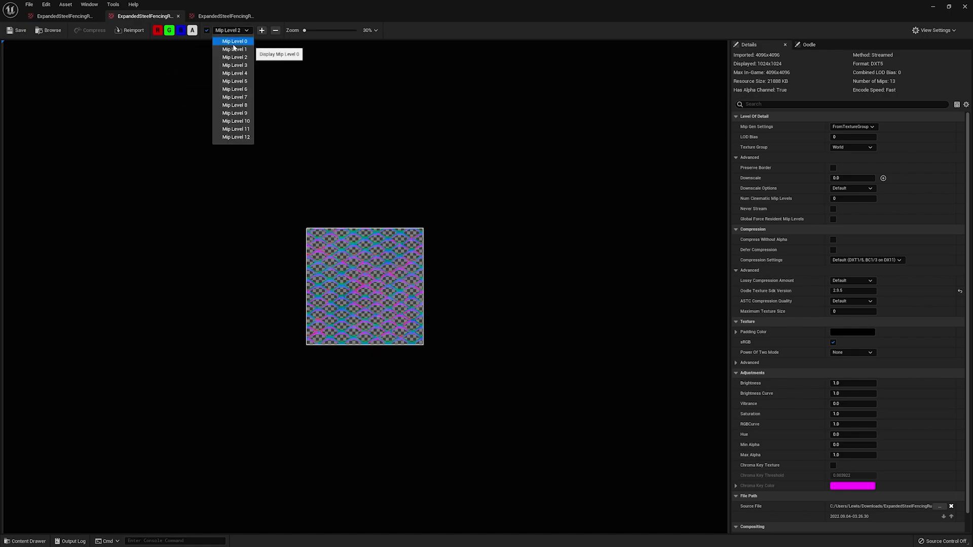
click(235, 42)
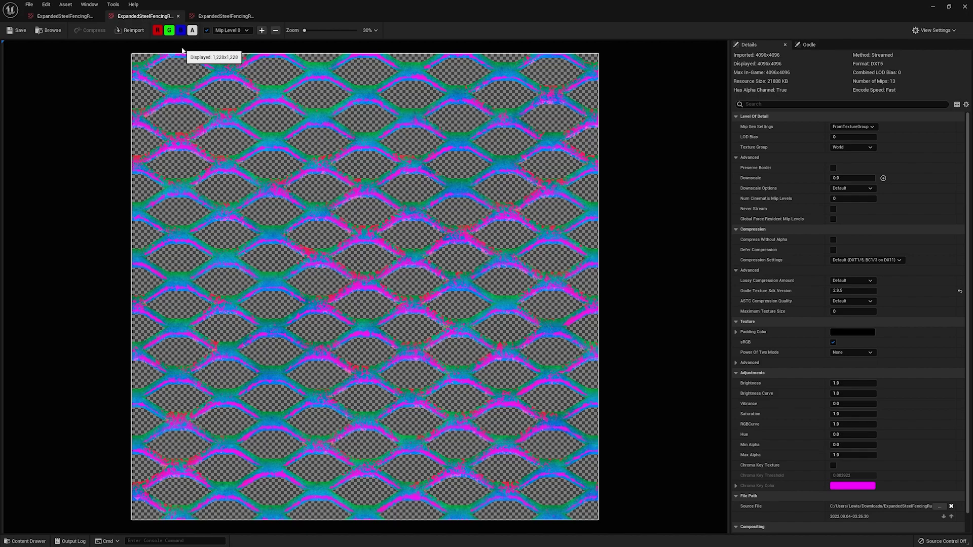
Display the separate opacity texture at Mip Level 2 (1024x1024).
click(222, 16)
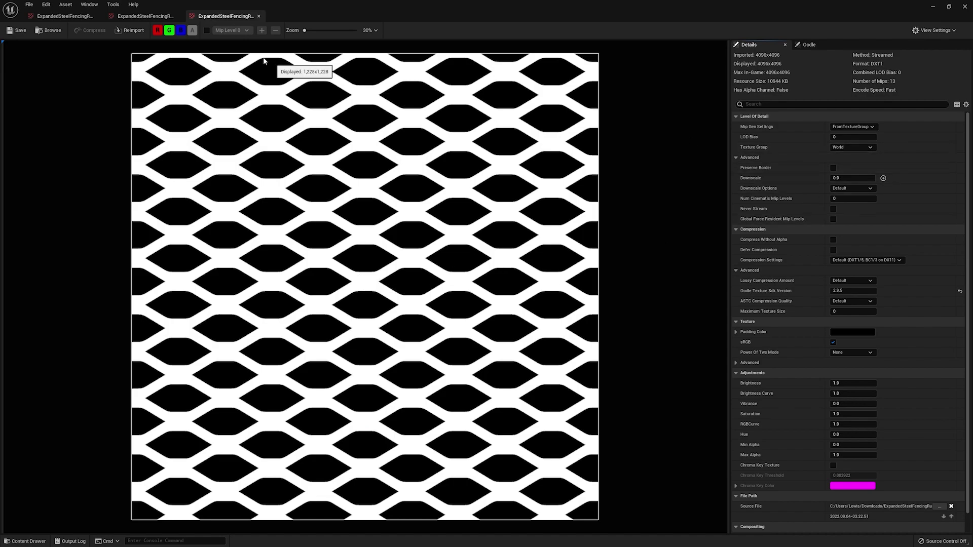
click(206, 30)
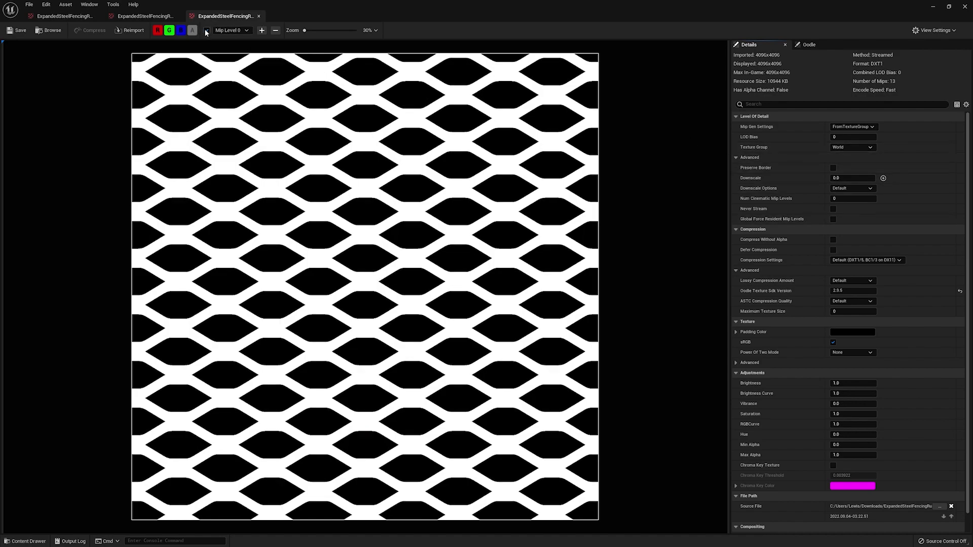
click(233, 31)
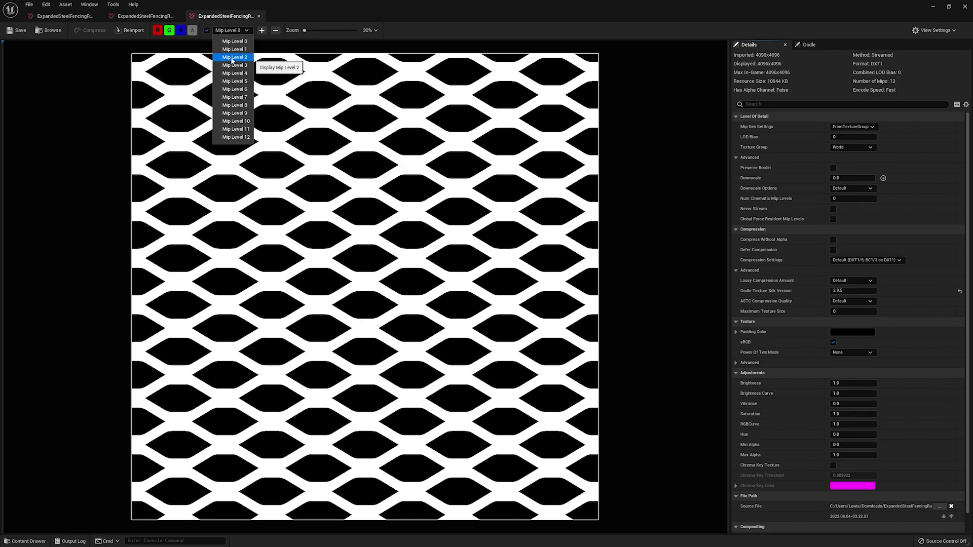
click(234, 57)
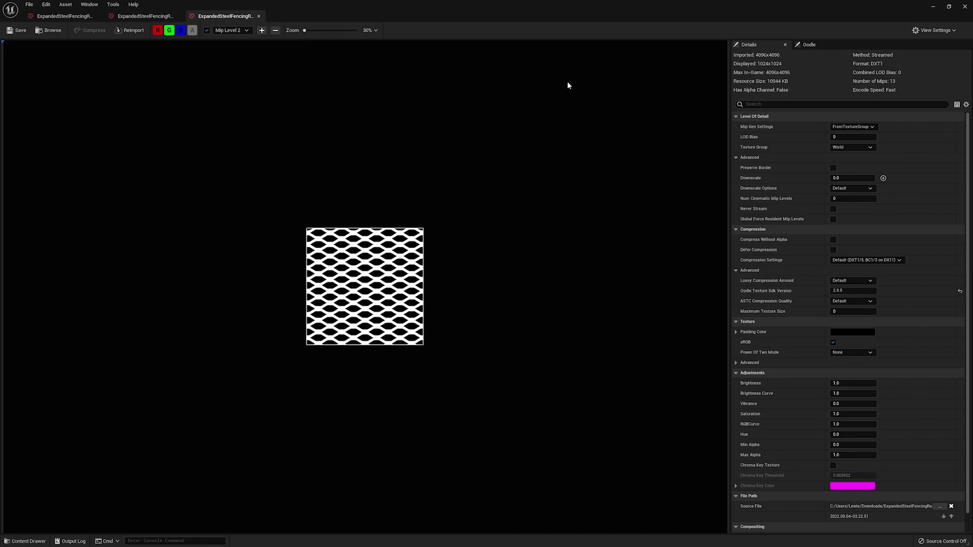
Compare it against the mrao texture, then minimize the texture editor to show the level.
click(80, 18)
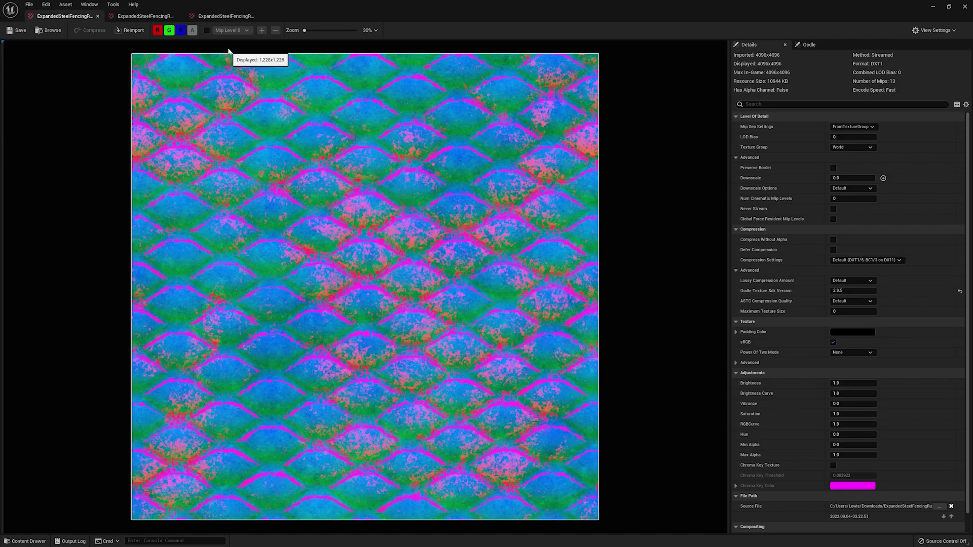
click(223, 16)
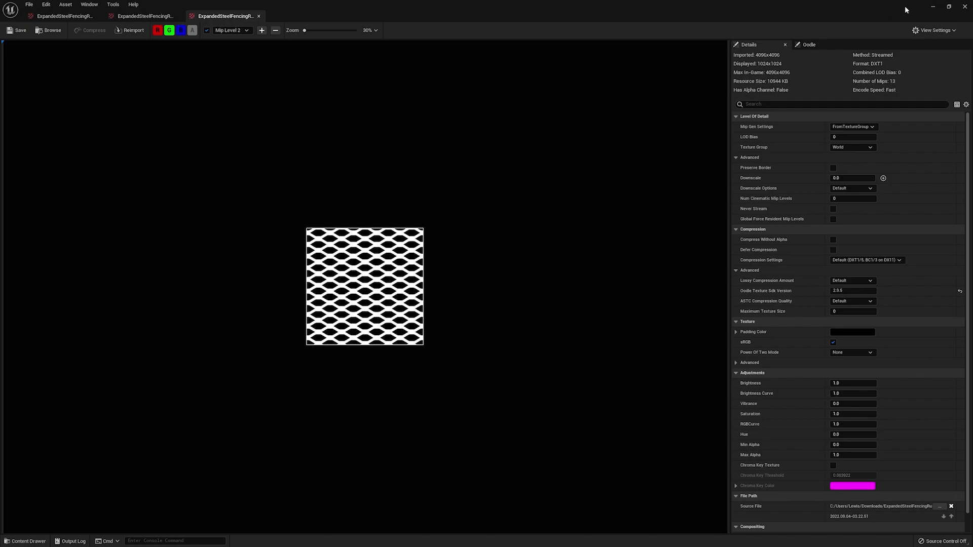
click(933, 9)
Open M_MetalAlpha and M_MetalNoAlphaCh from Materials and inspect the separate opacity texture node.
key(ctrl+space)
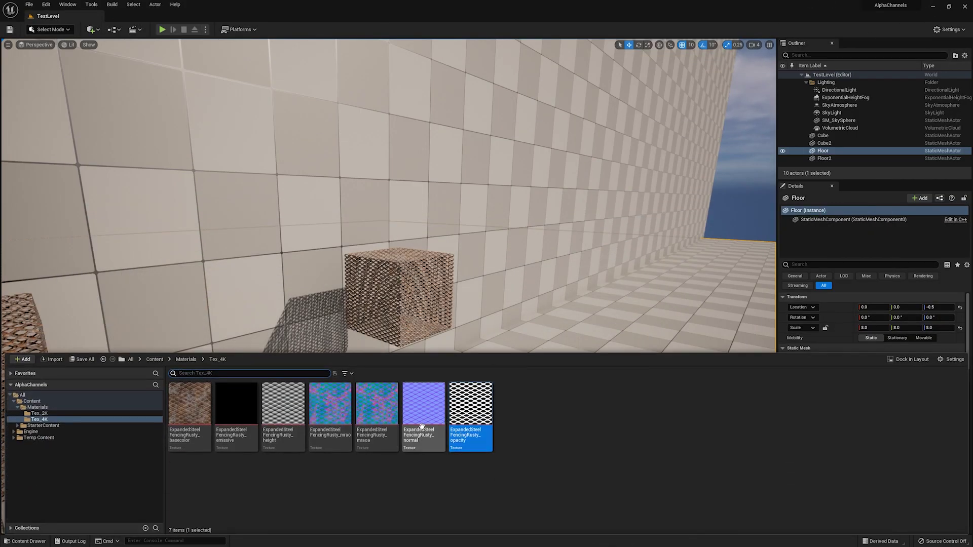
click(54, 408)
double_click(281, 421)
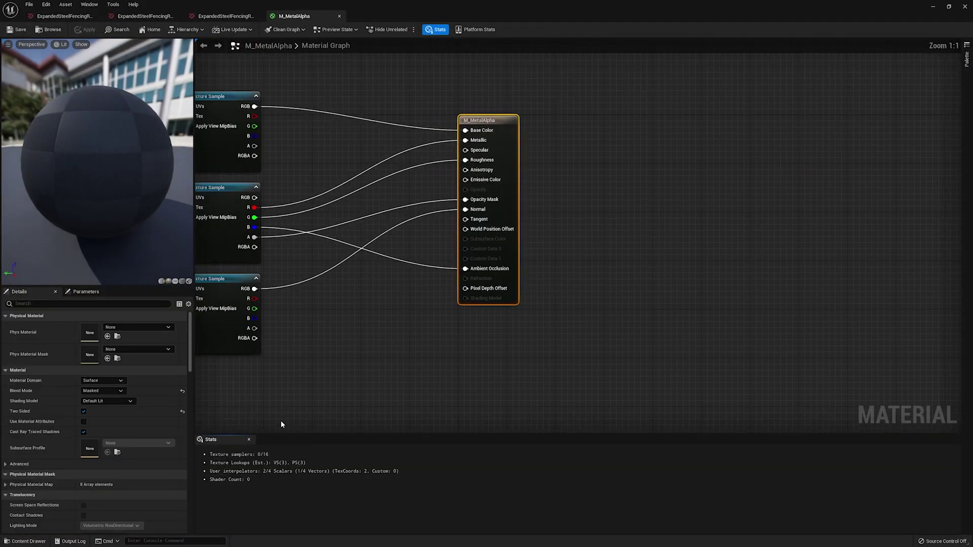
key(ctrl+space)
double_click(326, 423)
right_drag(428, 245, 444, 138)
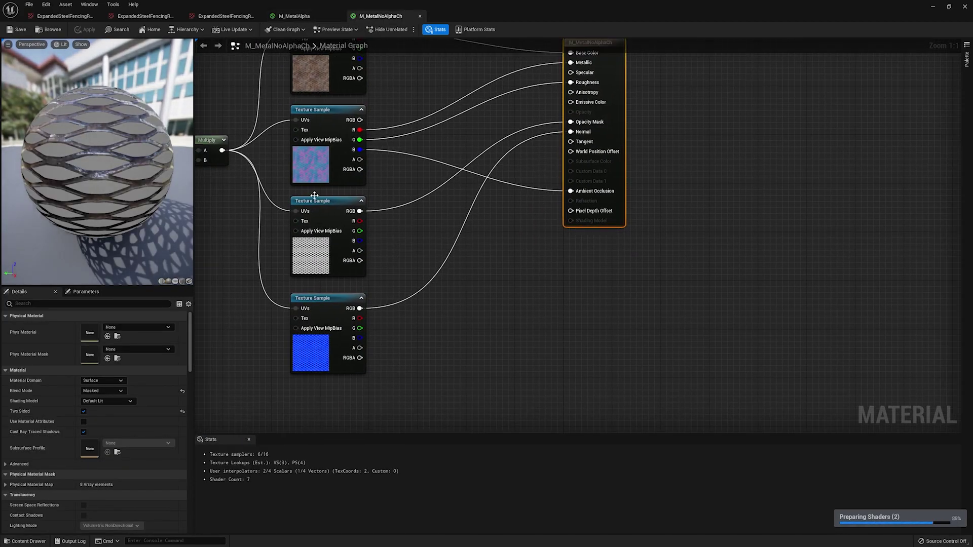
click(329, 241)
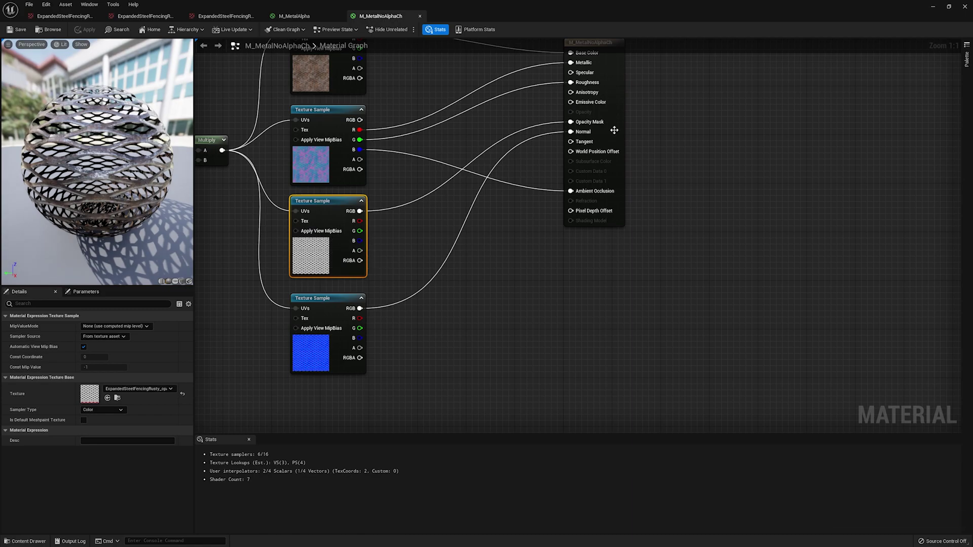
right_drag(500, 209, 562, 251)
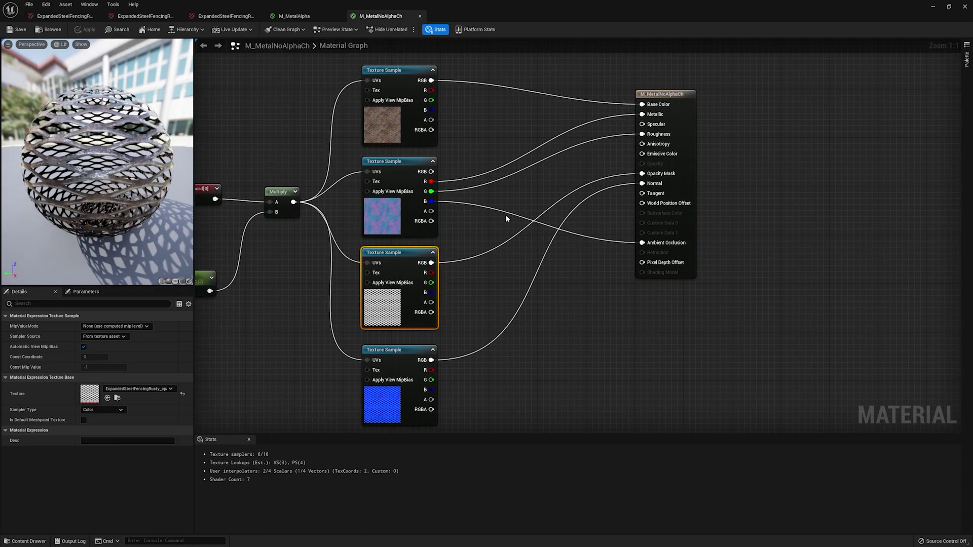
Compare M_MetalAlpha's graph and 5/16 samplers against M_MetalNoAlphaCh's 6/16 samplers.
click(318, 16)
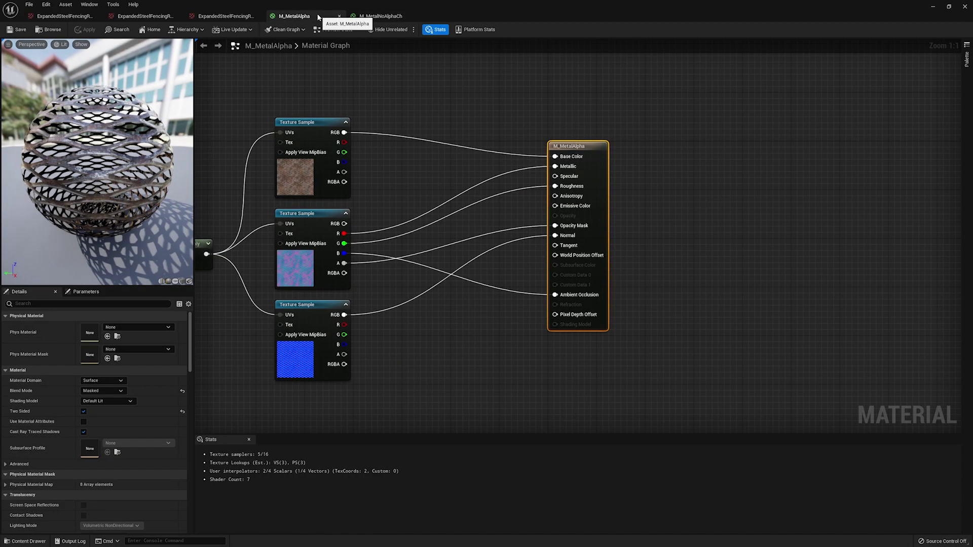
click(359, 17)
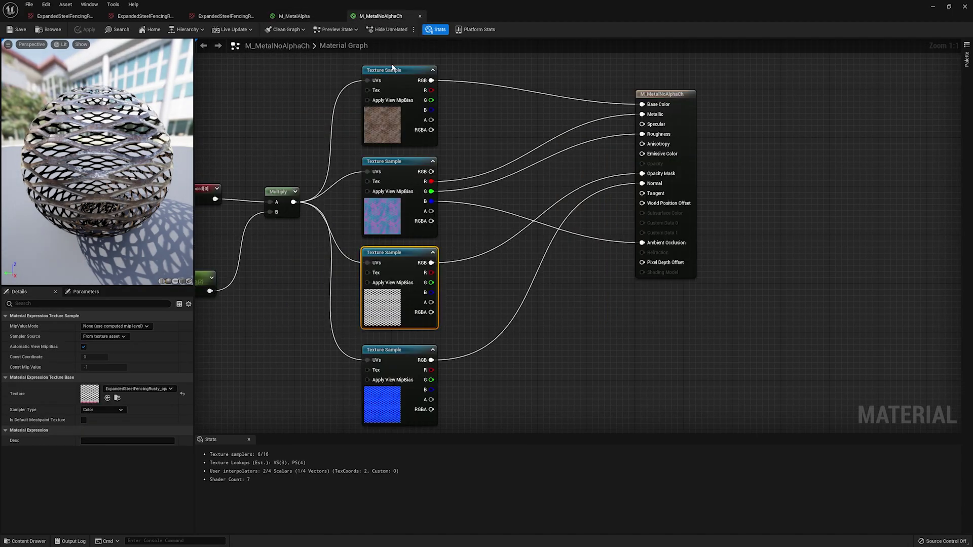
click(308, 17)
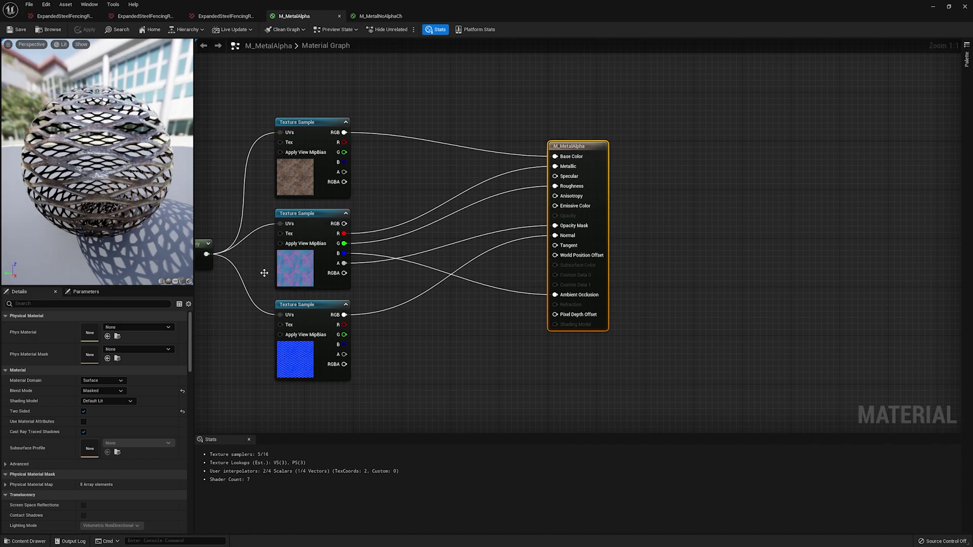
right_drag(335, 269, 340, 253)
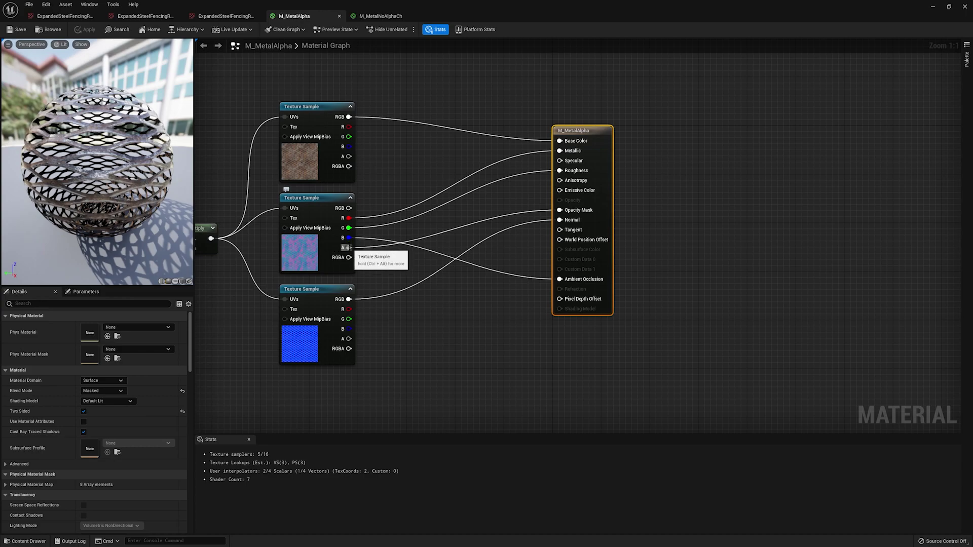
right_drag(346, 248, 346, 218)
click(381, 16)
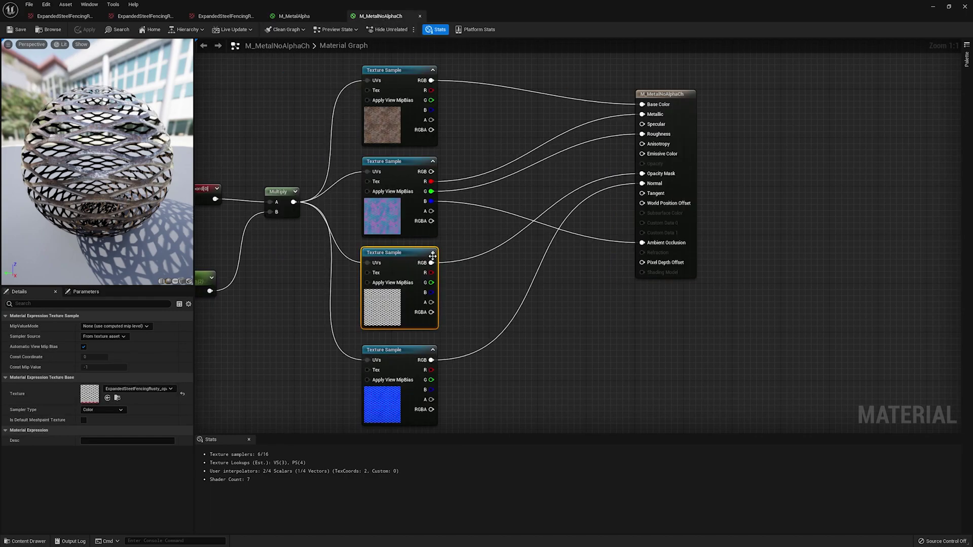